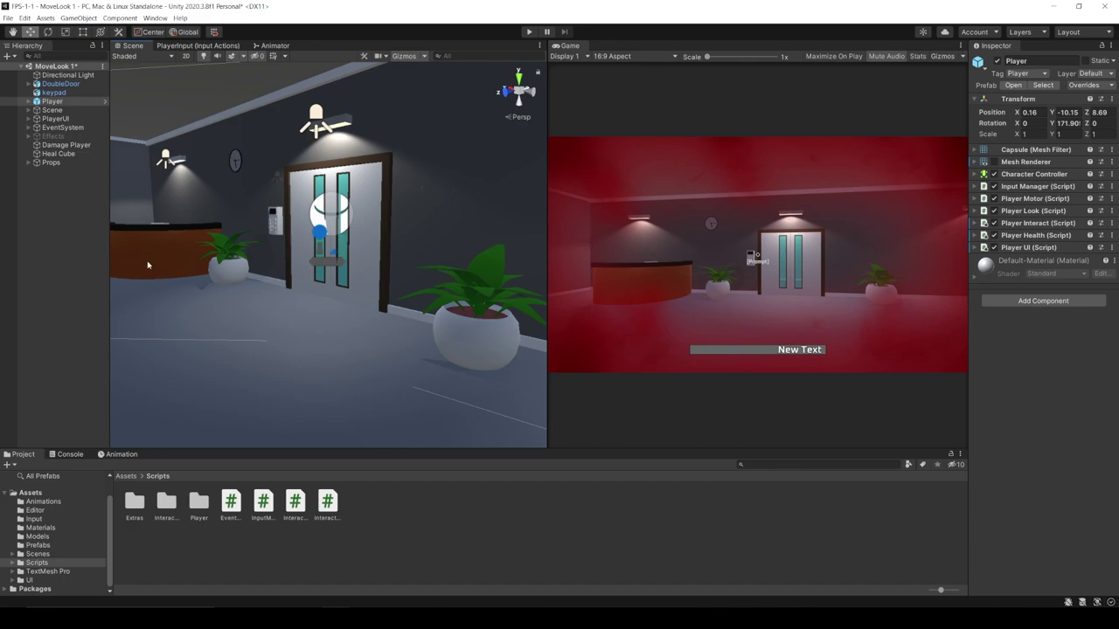
Fly into the pillared room and add a cube with Y scale 2.
scroll(299, 324, down, 5)
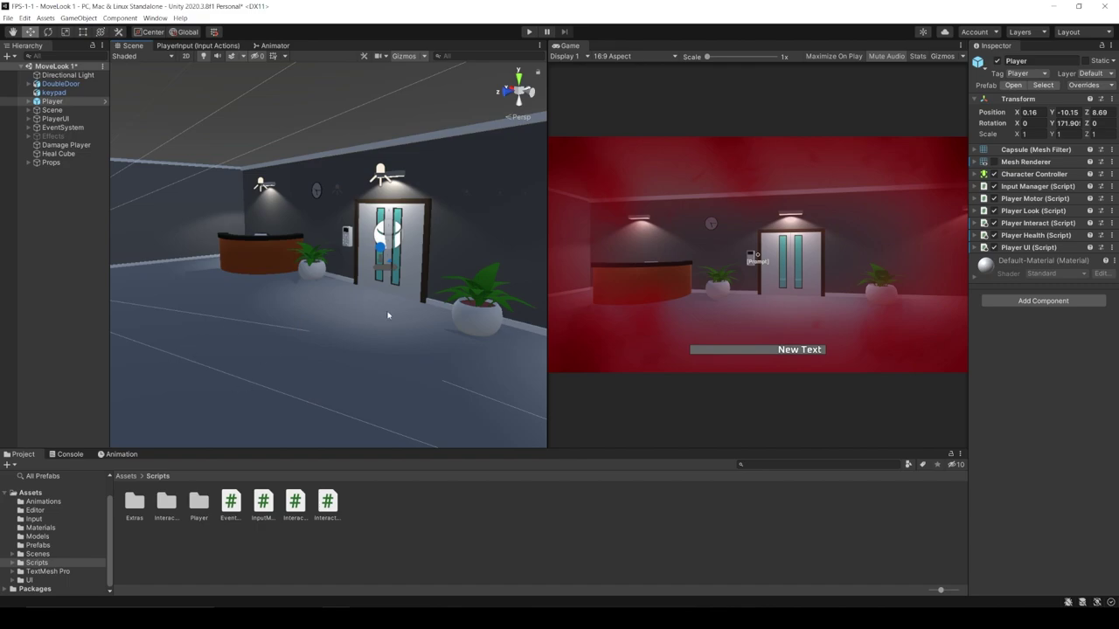
key(w)
right_drag(388, 315, 537, 278)
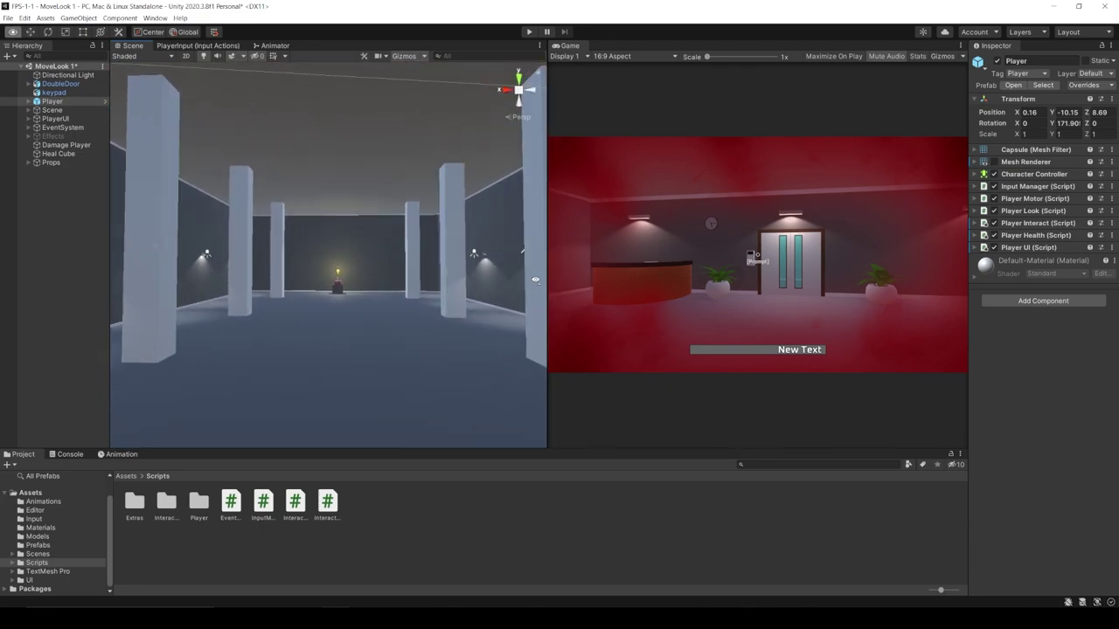
click(8, 55)
mouse_move(44, 98)
click(139, 99)
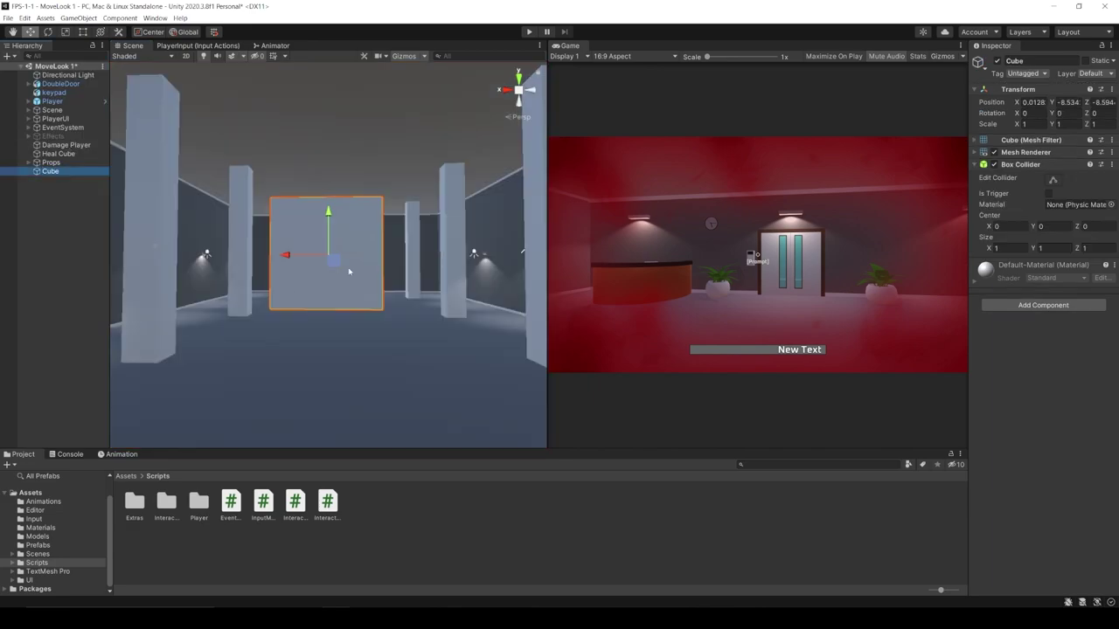
click(1060, 124)
text(2)
key(Return)
alt+drag(350, 262, 263, 249)
Add a sphere eye and a duplicate beside it, enlarging the second slightly.
click(8, 55)
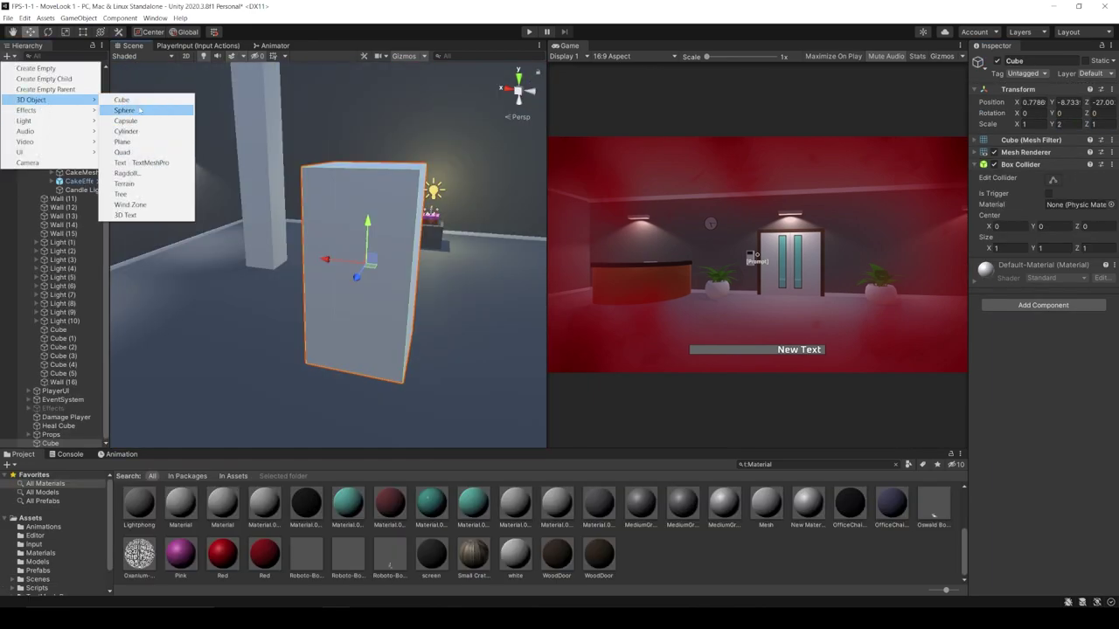
click(124, 110)
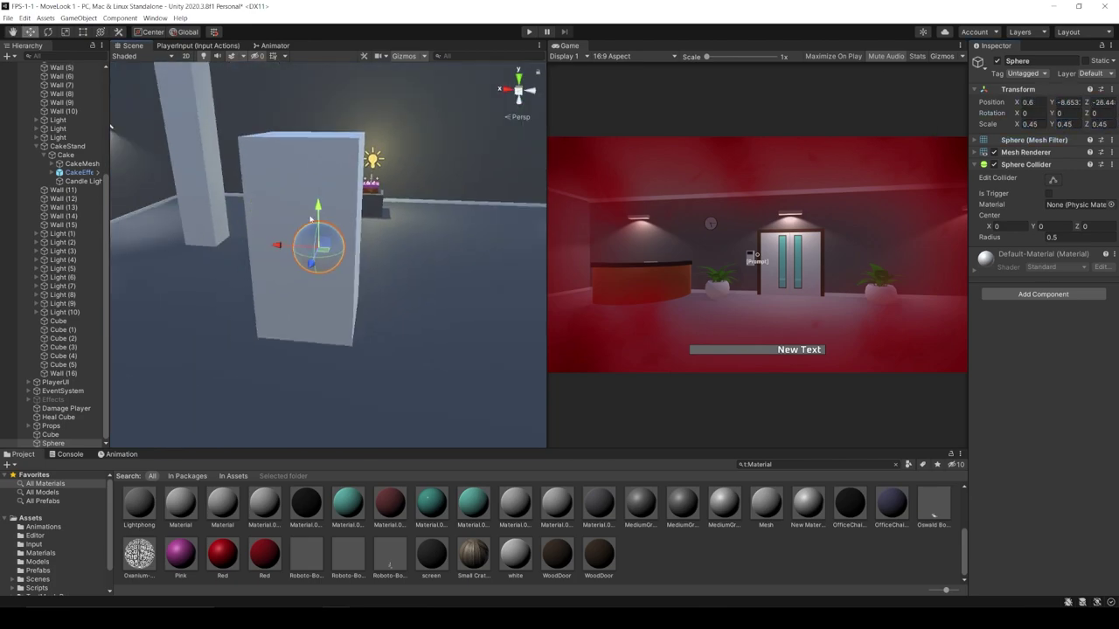
scroll(350, 262, up, 3)
key(ctrl+d)
drag(337, 241, 212, 241)
ctrl+click(365, 253)
alt+drag(366, 254, 367, 188)
key(e)
click(355, 199)
key(r)
drag(222, 553, 346, 210)
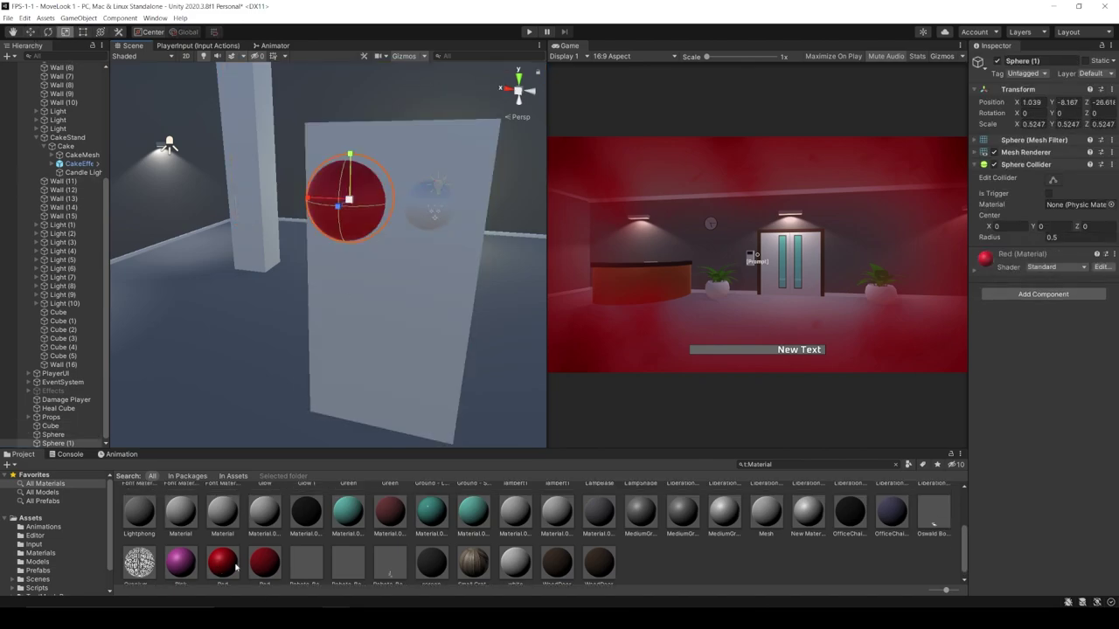
Shape a new cube into an eyebrow block above the first eye.
ctrl+click(429, 201)
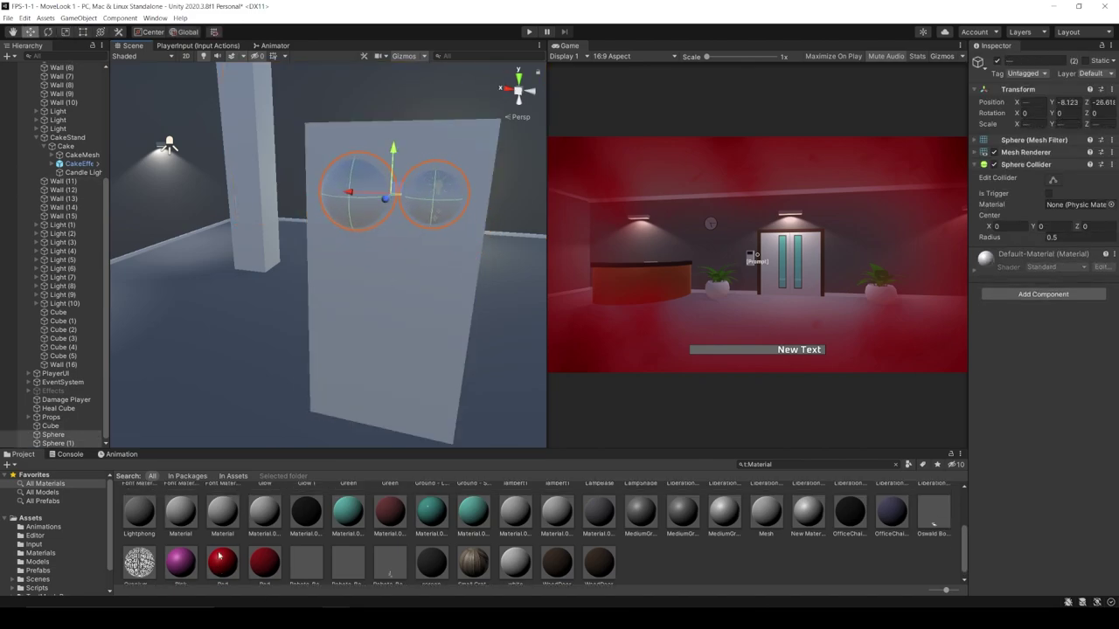
ctrl+click(348, 199)
key(w)
key(f)
scroll(282, 198, down, 5)
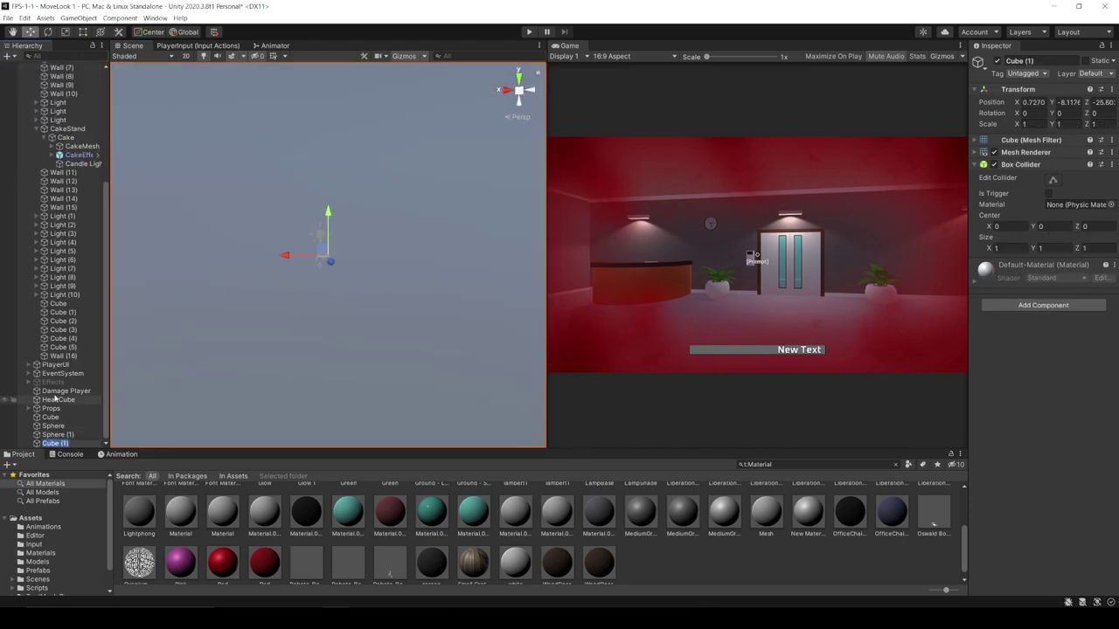
mouse_move(297, 260)
mouse_down()
mouse_move(270, 259)
mouse_move(266, 214)
mouse_move(251, 210)
mouse_move(310, 272)
mouse_up()
key(e)
key(w)
key(e)
Duplicate the eyebrow over the right eye and tilt the left eyebrow.
key(ctrl+d)
key(w)
drag(252, 219, 325, 205)
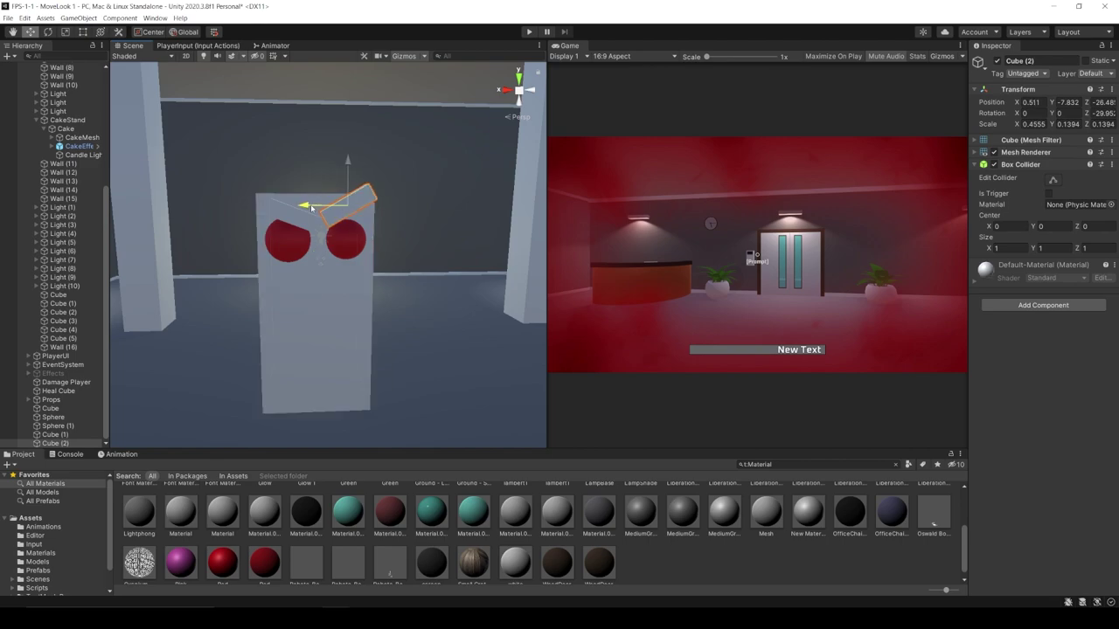
key(f)
scroll(233, 245, down, 2)
key(e)
click(229, 254)
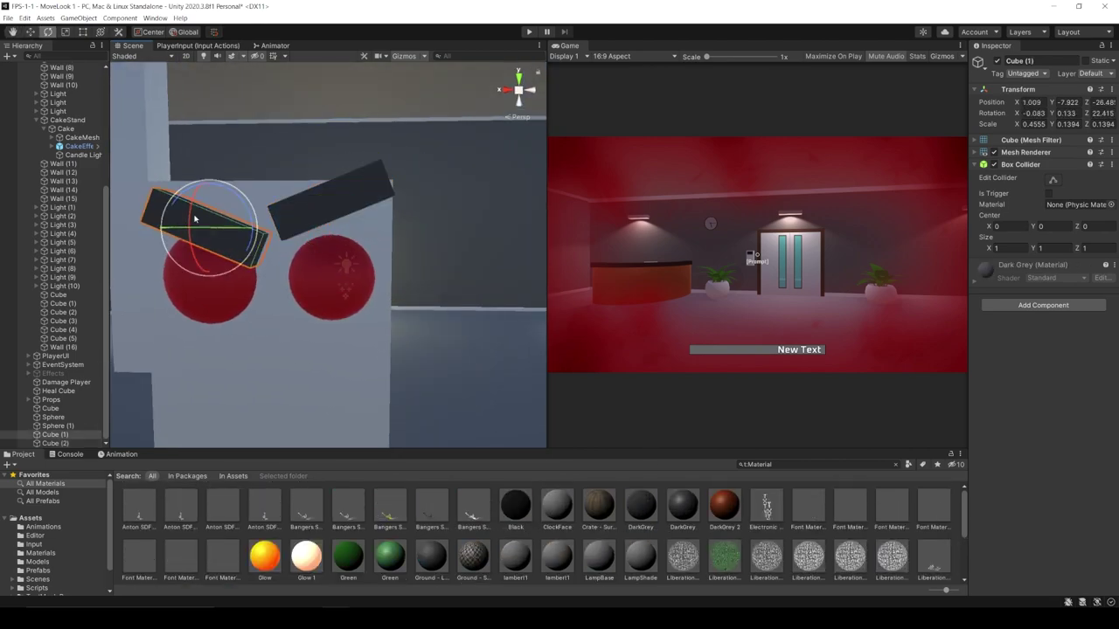
alt+drag(229, 253, 367, 227)
ctrl+click(372, 196)
click(378, 240)
key(f)
key(w)
Make the Sphere a child of the Cube in the Hierarchy.
alt+click(28, 65)
click(54, 179)
drag(54, 174, 50, 171)
alt+drag(411, 297, 458, 361)
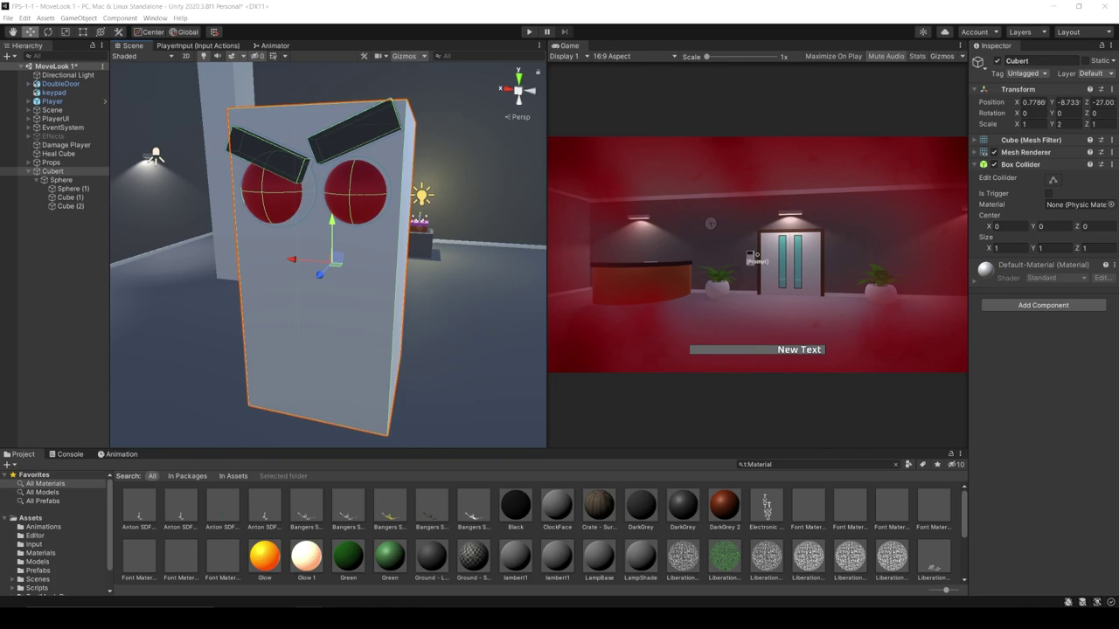
Add a Nav Mesh Agent component to Cubert by searching 'navm'.
click(1041, 309)
text(navme)
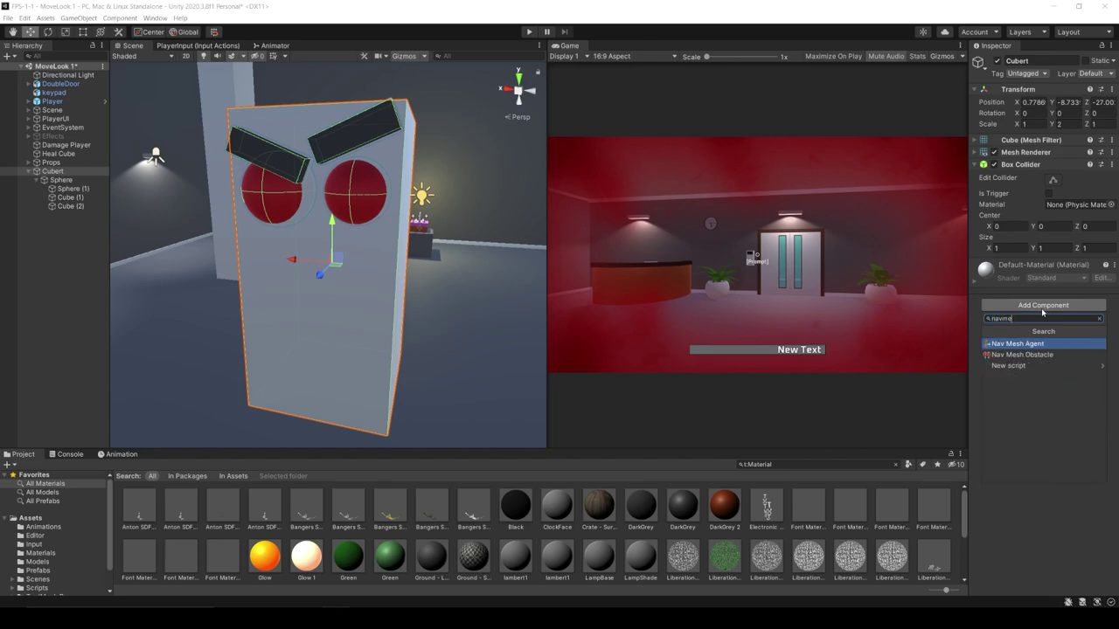
key(Return)
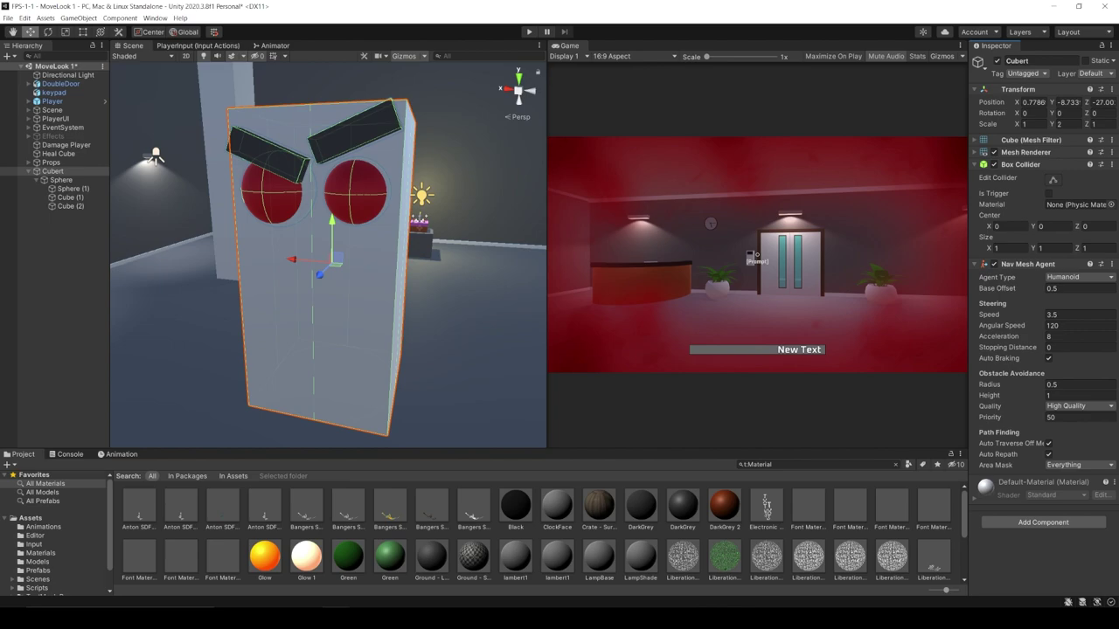
click(156, 18)
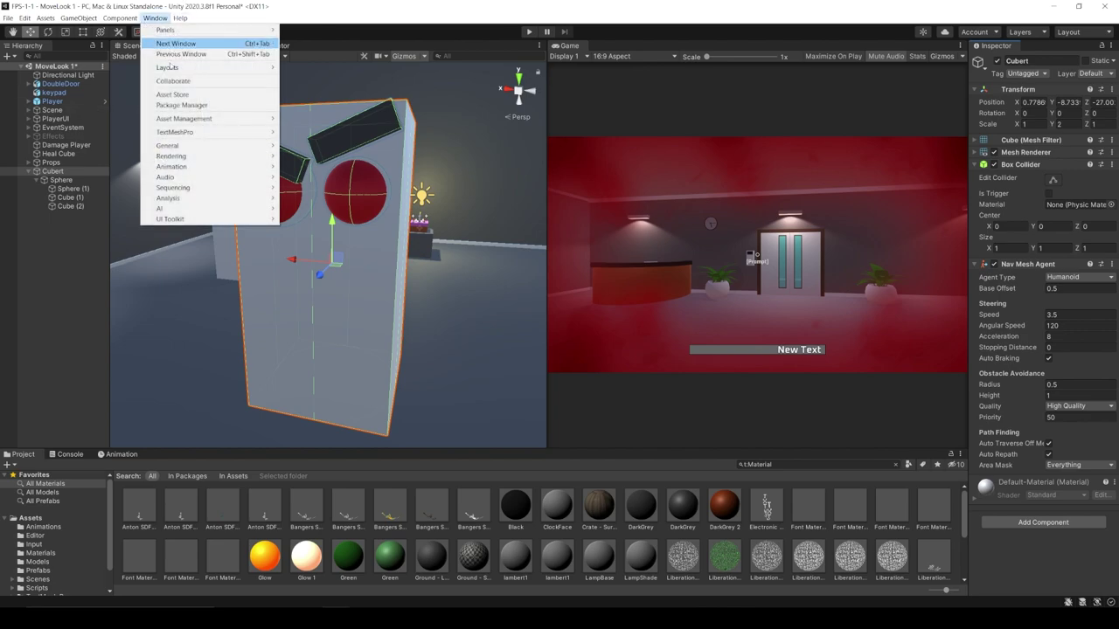
Open Window > AI > Navigation, mark the Floor Navigation Static, and show Bake settings.
mouse_move(175, 208)
click(306, 209)
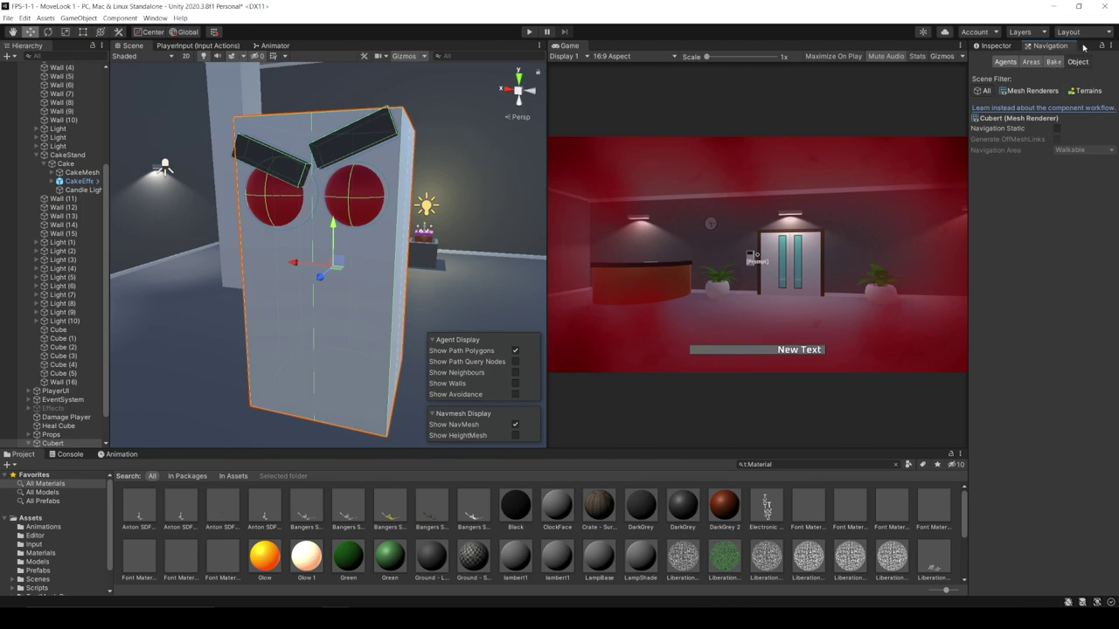
click(175, 352)
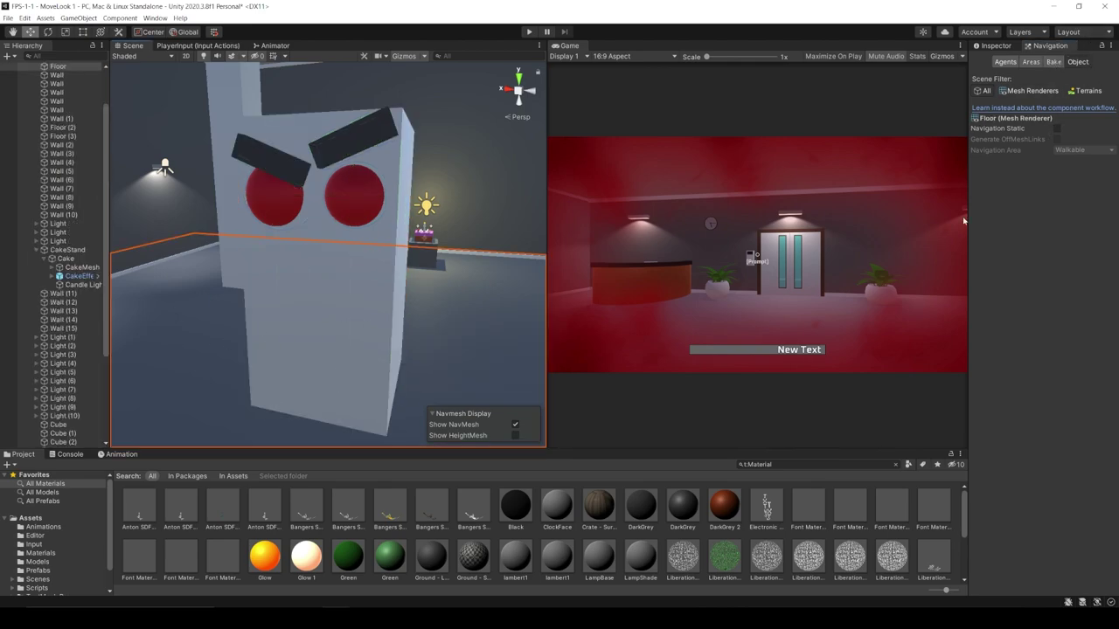
click(1057, 128)
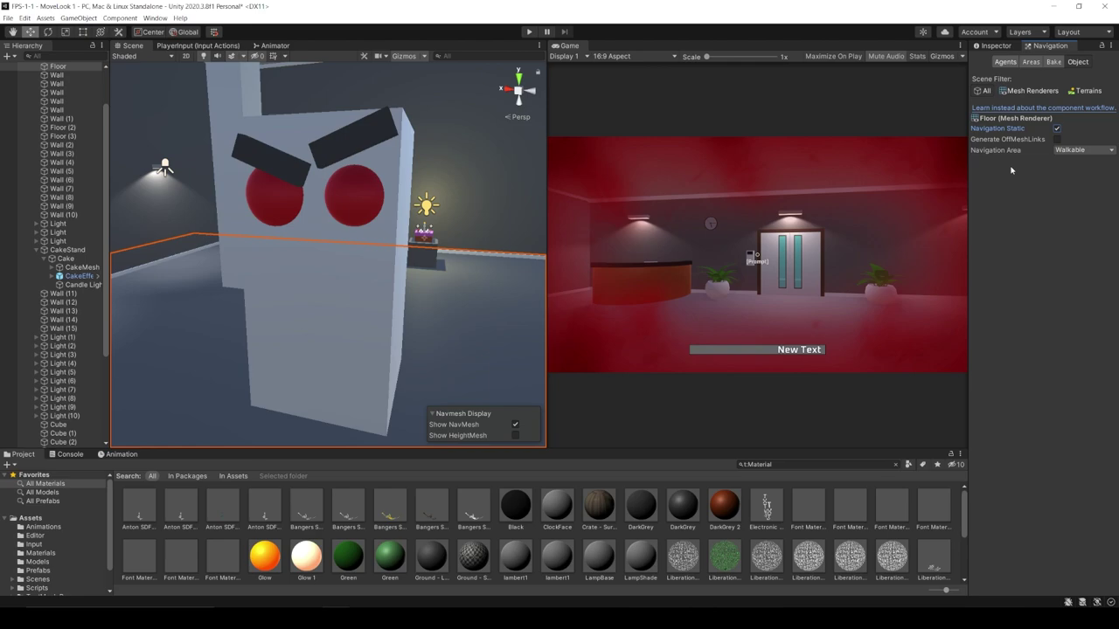
click(1054, 62)
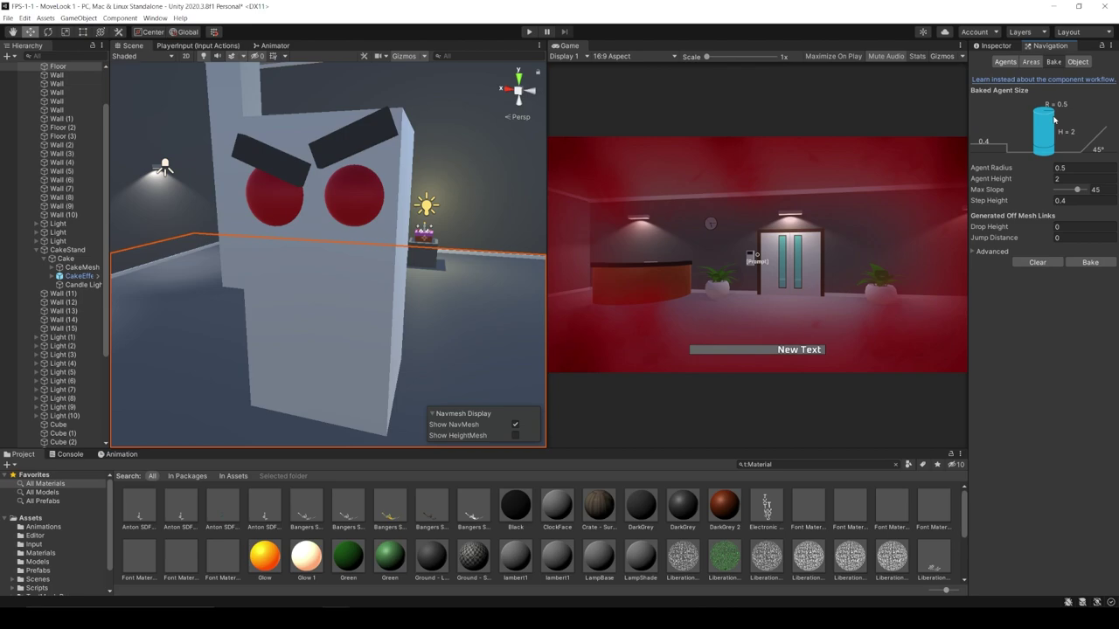
Bake the floor's NavMesh, inspect it, and raise Agent Radius to 2.03.
click(1090, 262)
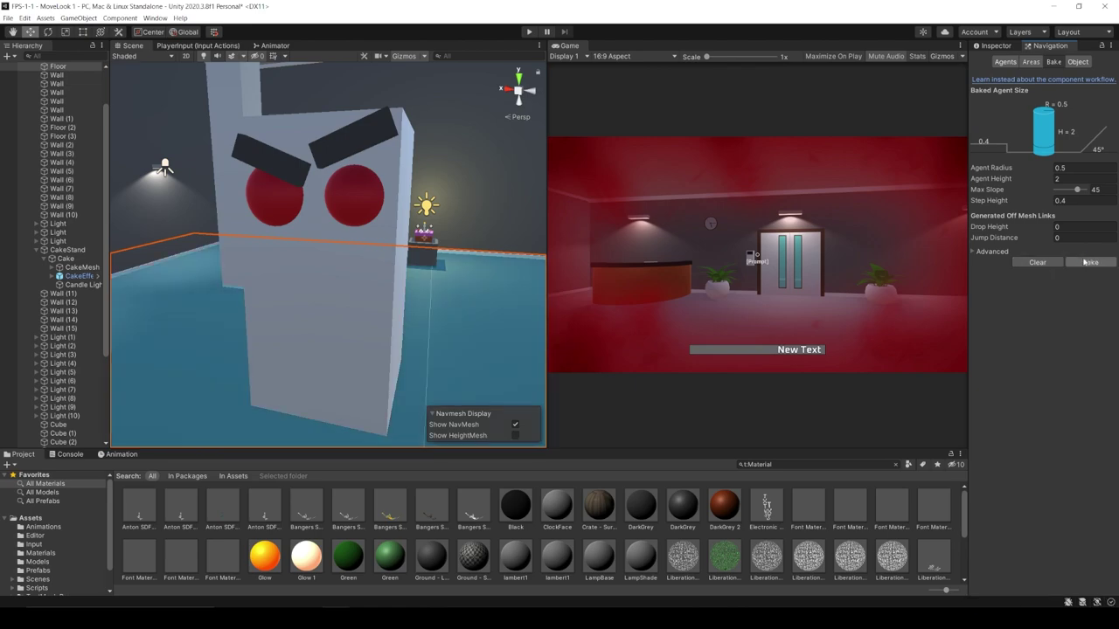
right_drag(288, 280, 314, 334)
key(s)
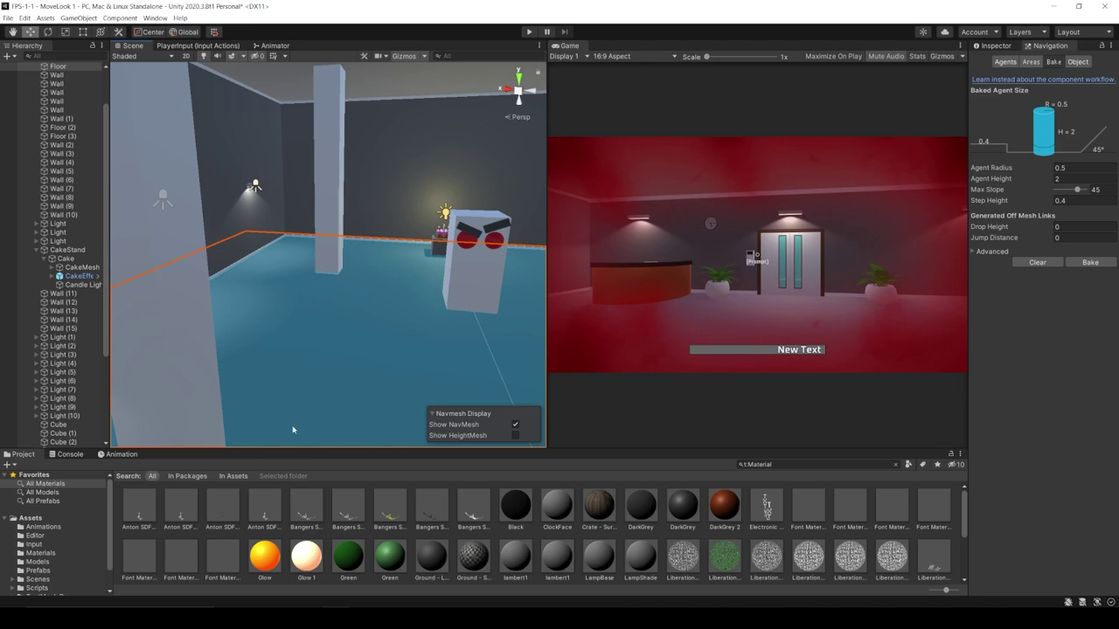
right_drag(299, 423, 402, 411)
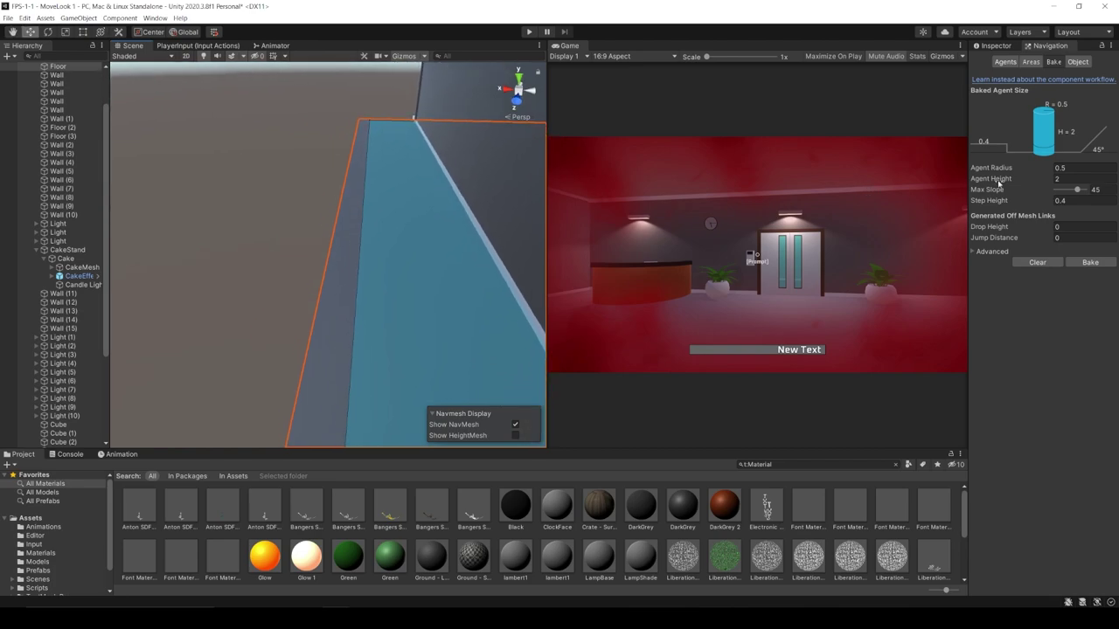
drag(1042, 169, 1076, 171)
Rebake with Agent Radius 2.03 and inspect the NavMesh pulling back from the wall.
click(1093, 299)
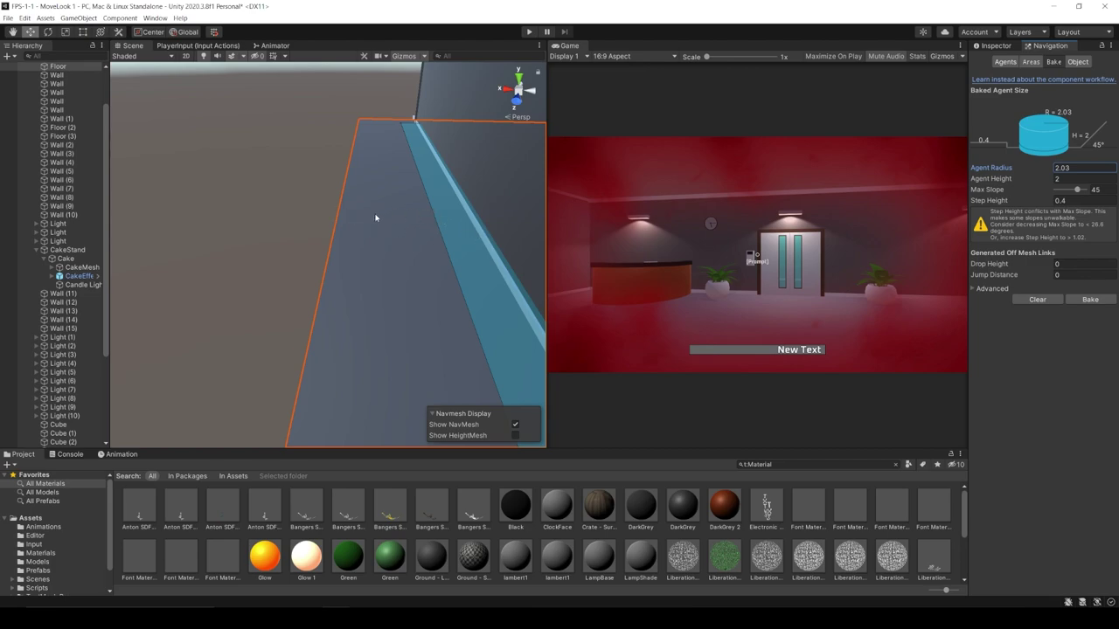
right_drag(354, 254, 507, 265)
right_drag(363, 272, 285, 368)
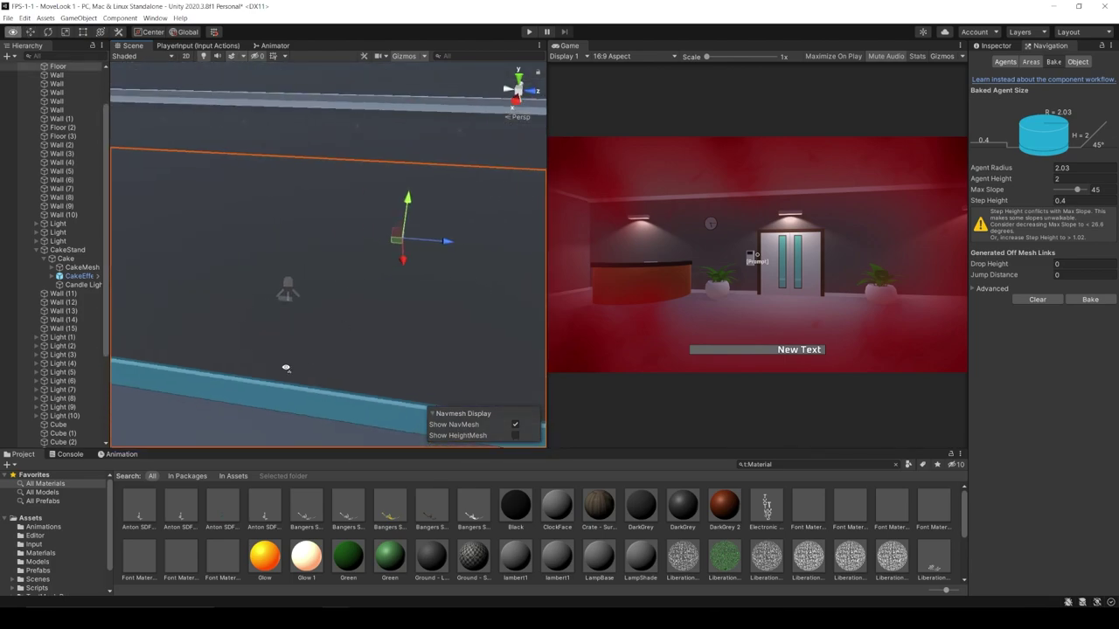
key(ctrl+z)
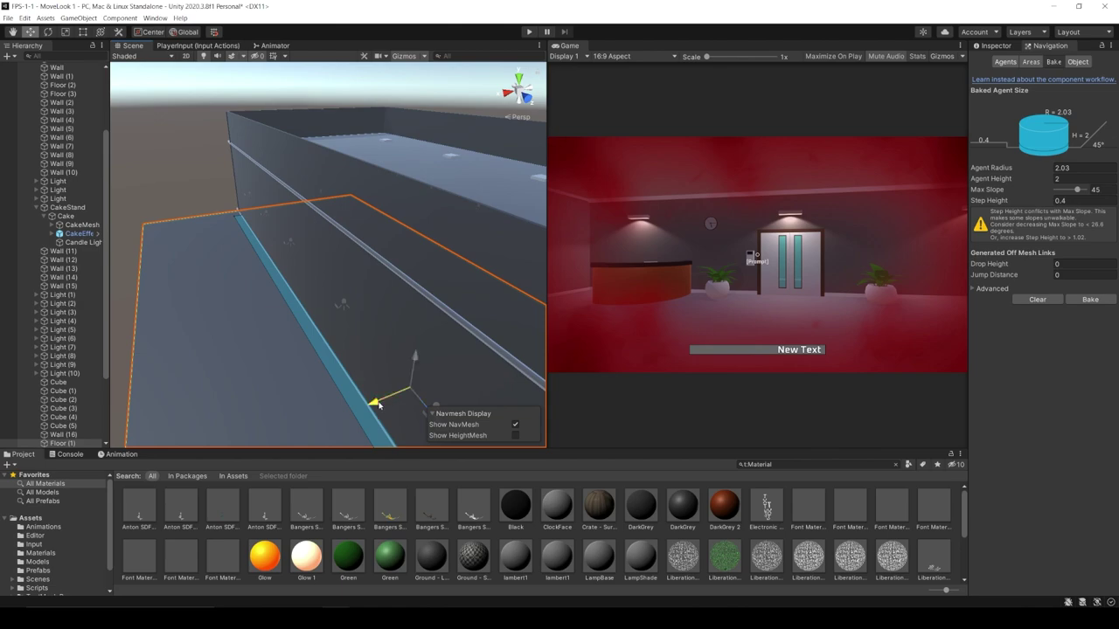
key(e)
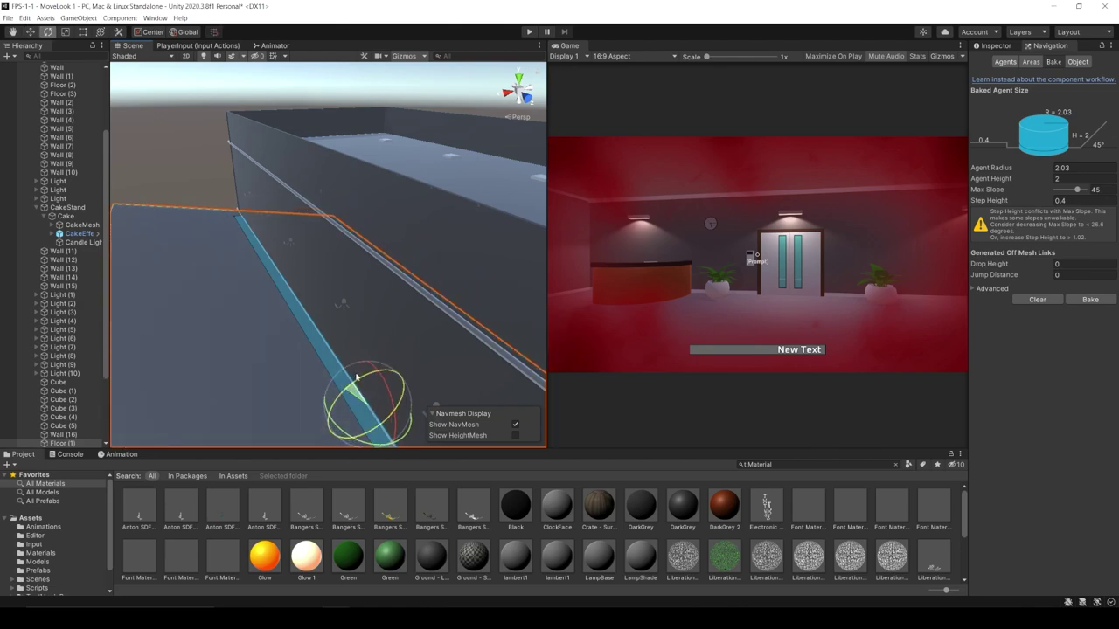
click(1090, 299)
right_drag(327, 344, 255, 366)
Rebake once more, then undo to restore Agent Radius 0.5.
scroll(305, 320, down, 5)
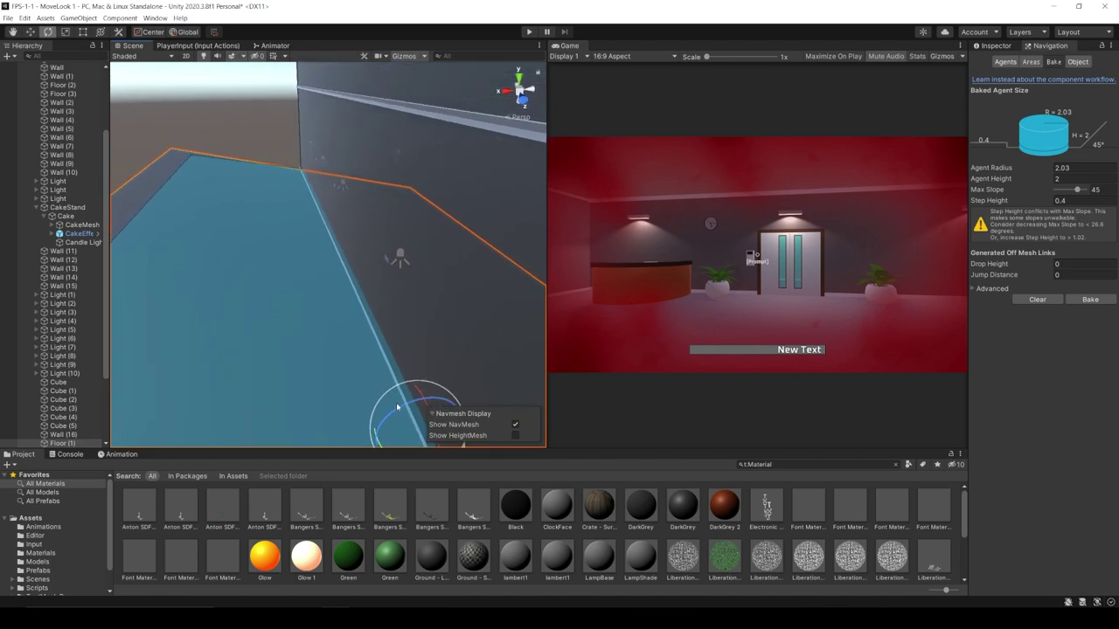
scroll(399, 409, down, 3)
scroll(415, 412, down, 3)
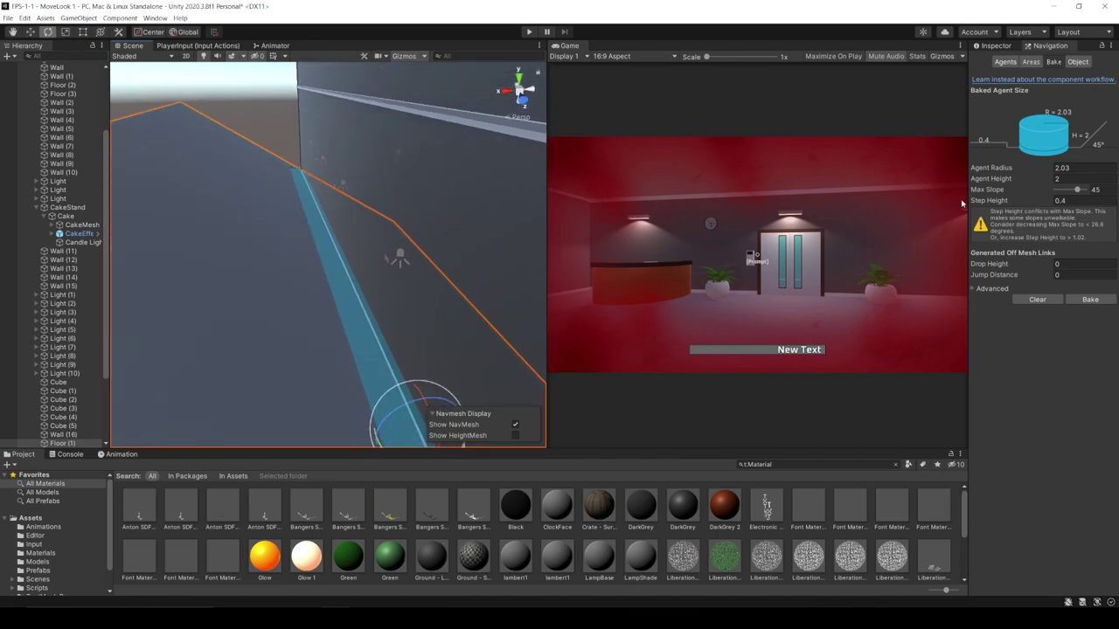
key(w)
click(1090, 299)
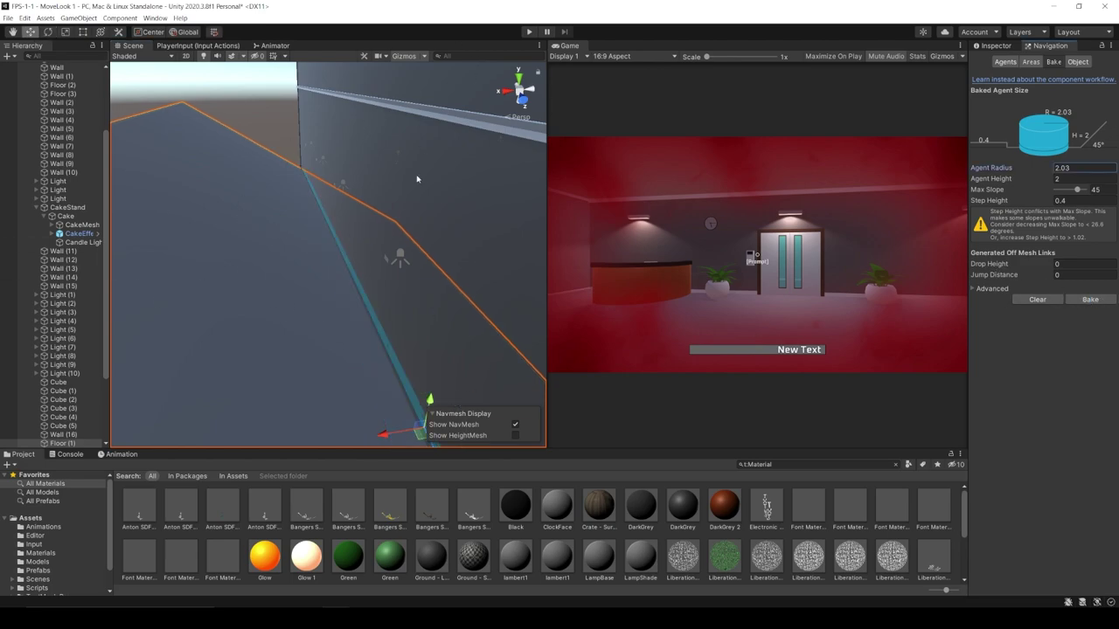
alt+drag(451, 122, 356, 298)
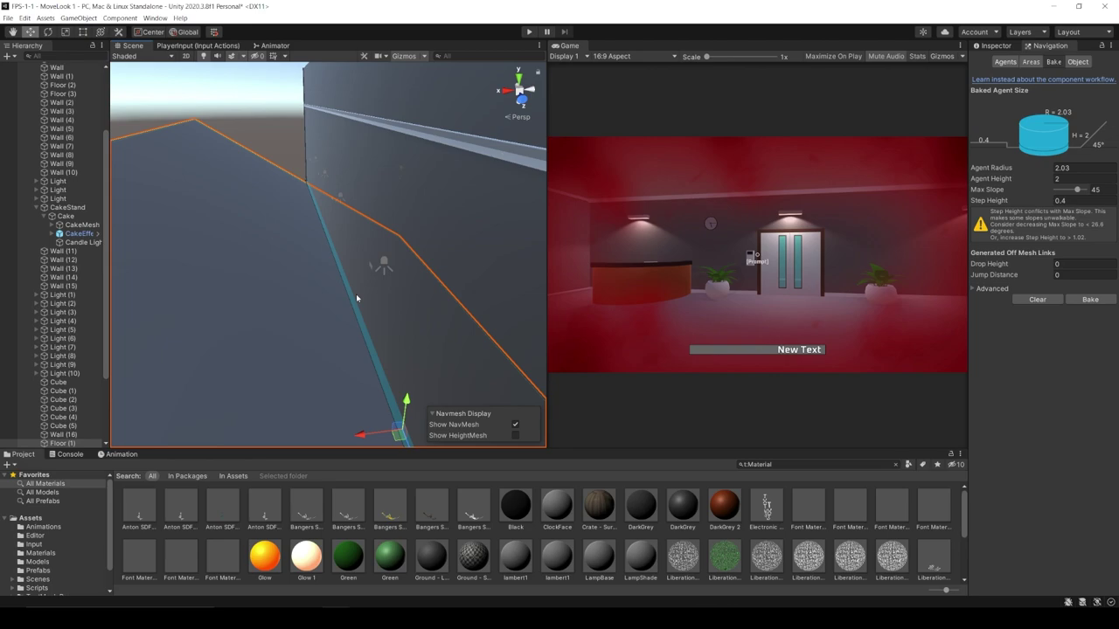
key(ctrl+z)
key(ctrl+z)
key(ctrl+z)
key(ctrl+z)
key(ctrl+z)
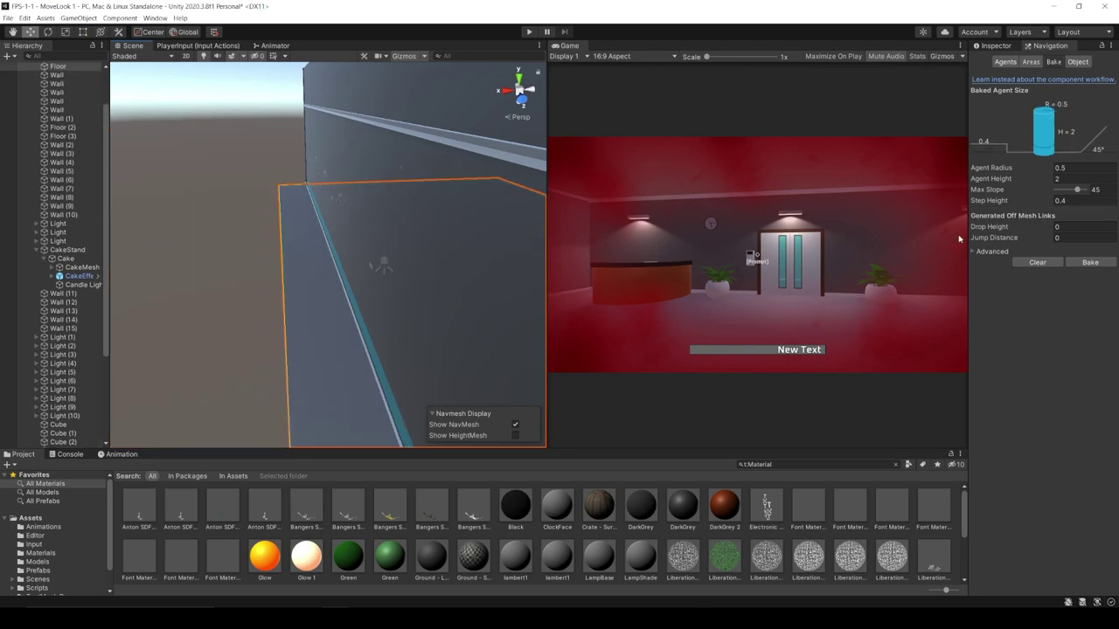
Rebake at radius 0.5, select Cubert, and show the Humanoid agent settings.
click(1090, 263)
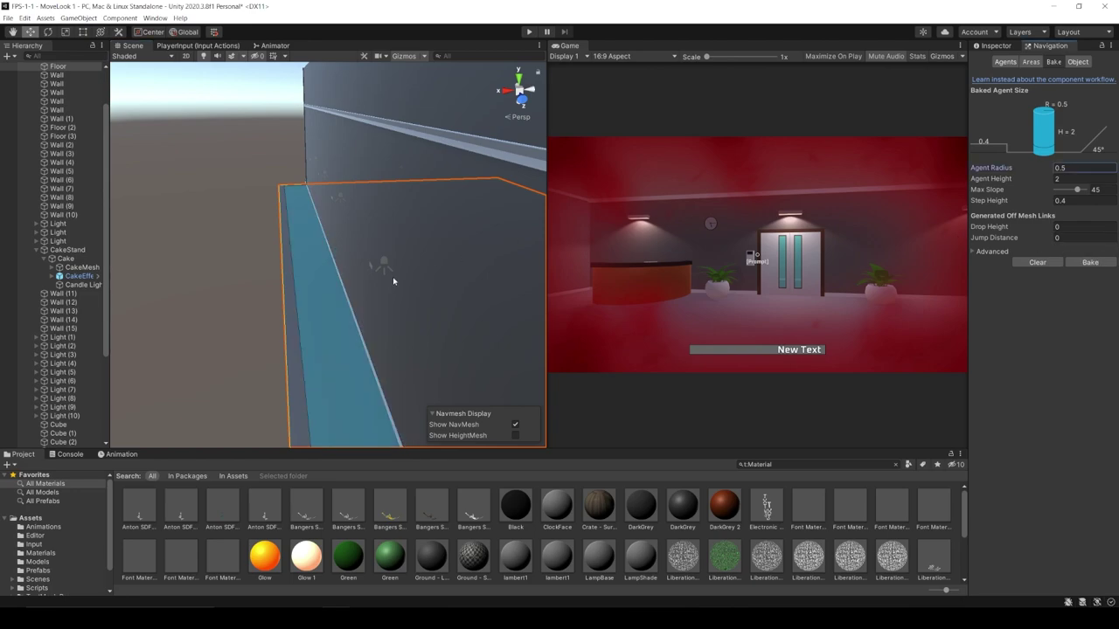
right_drag(367, 280, 373, 257)
scroll(372, 257, up, 5)
click(314, 238)
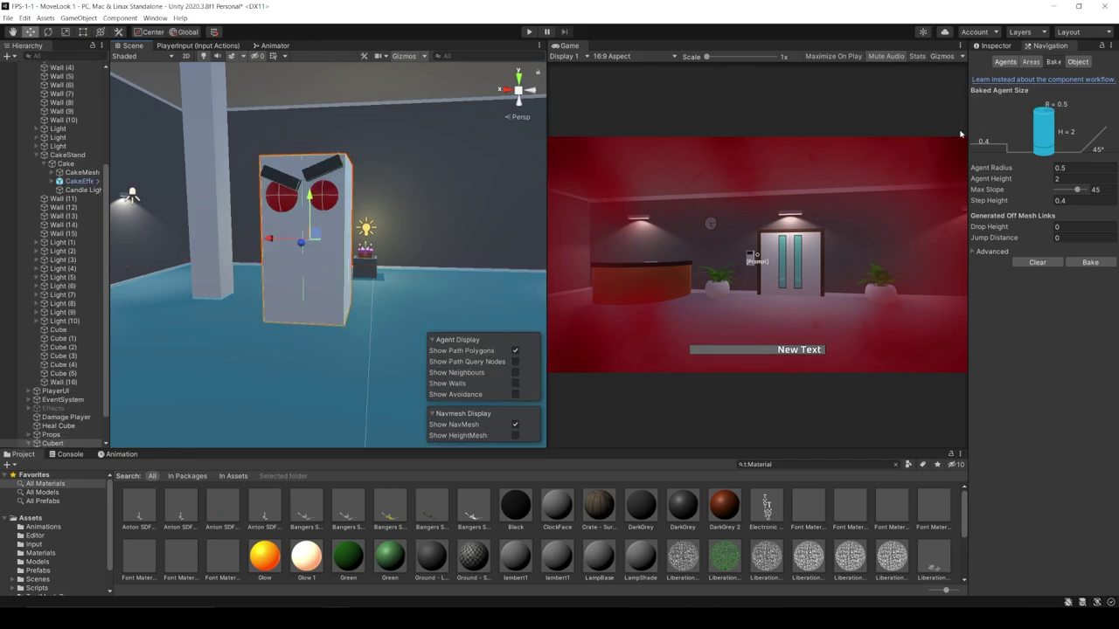
click(1005, 61)
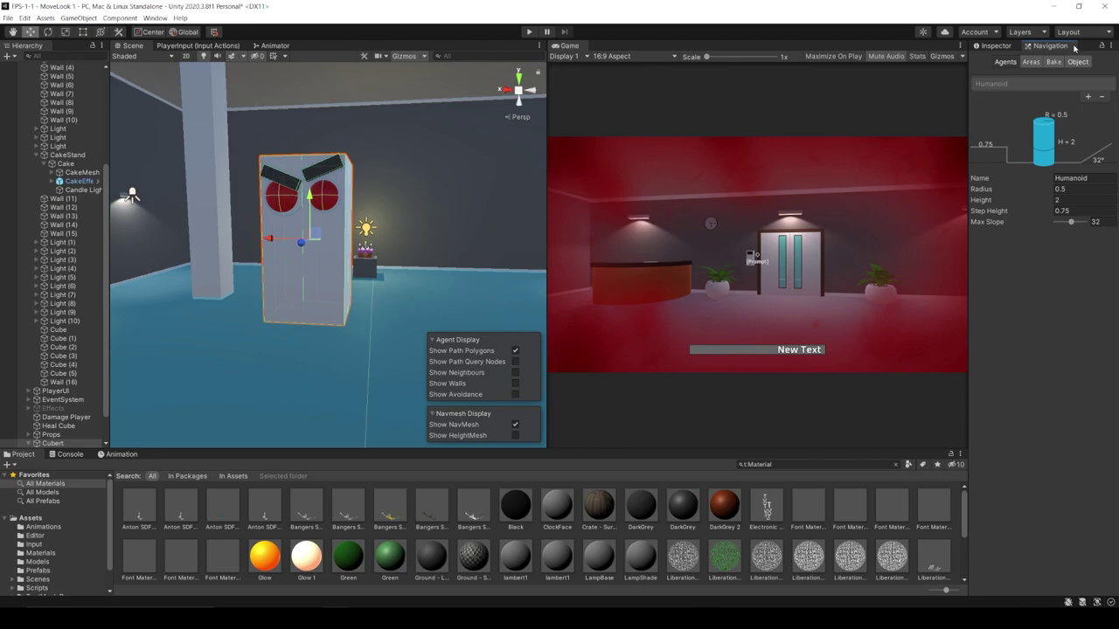
Show the Areas tab listing Walkable, Not Walkable and Jump with their costs.
click(1029, 63)
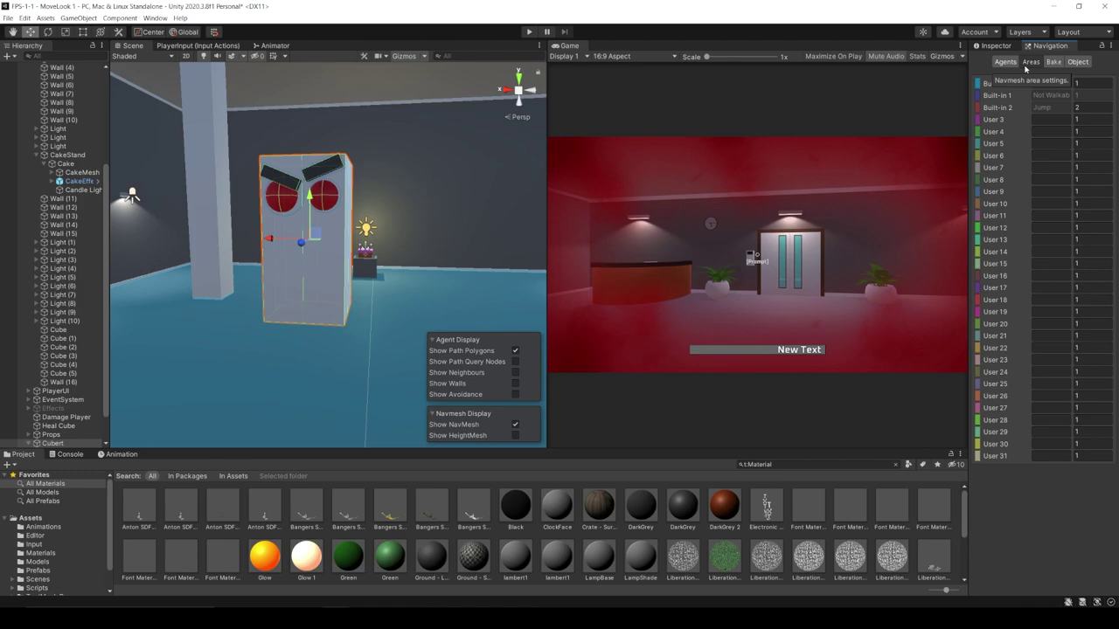
scroll(328, 204, down, 5)
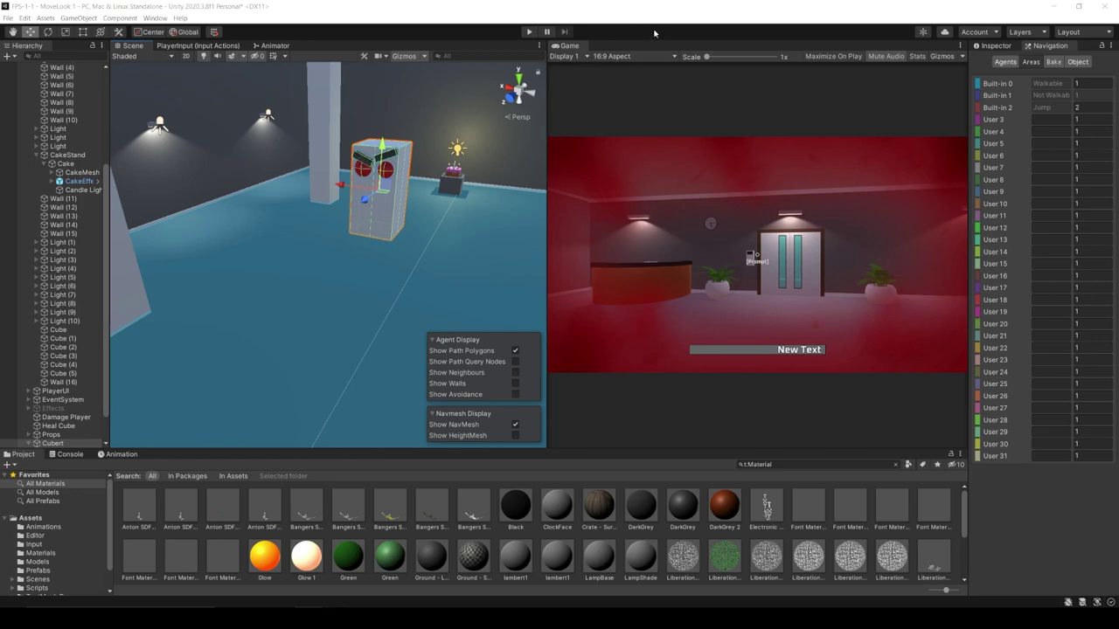
Switch to the Inspector tab to show Cubert's components.
click(985, 49)
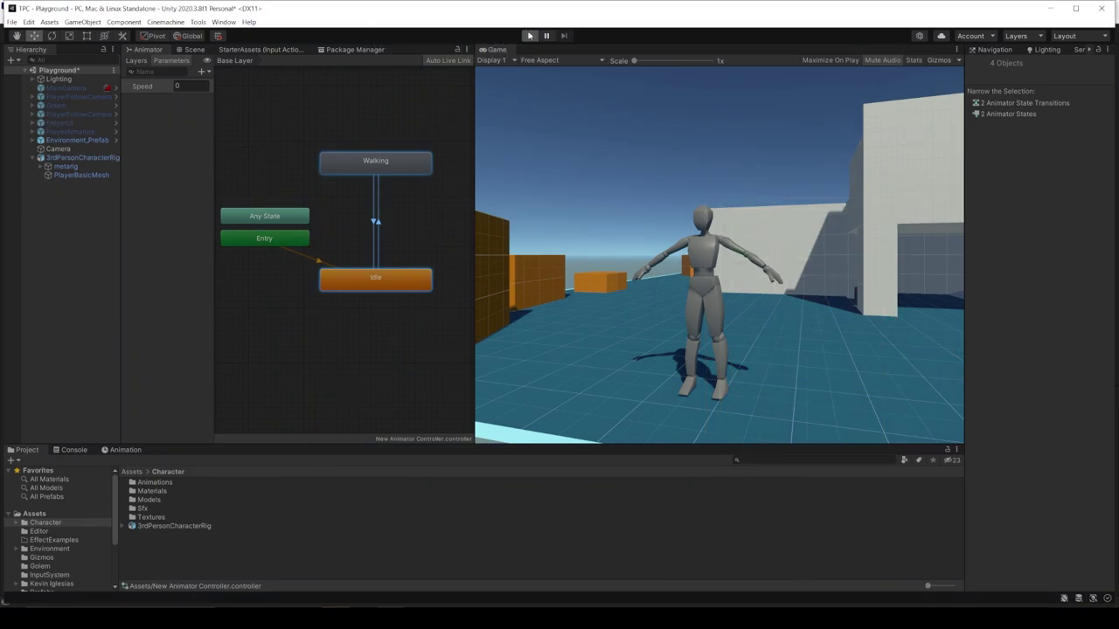
Enter Play mode to run the Playground scene.
click(529, 36)
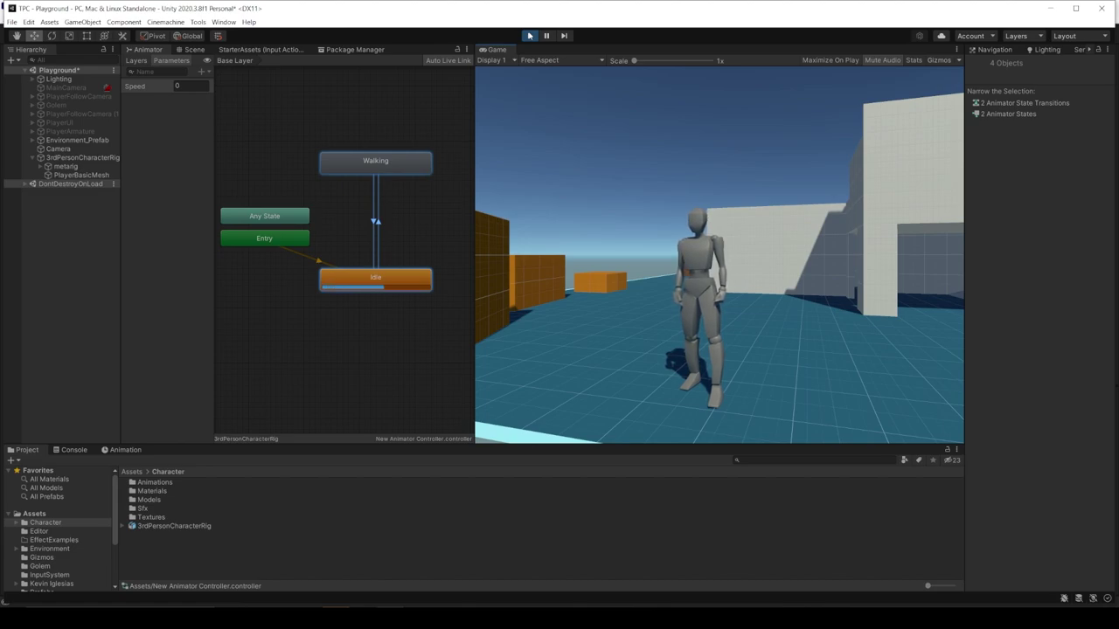
Set Speed to 1 then 0 to test Walking and Idle, then stop Play mode.
click(192, 86)
text(1)
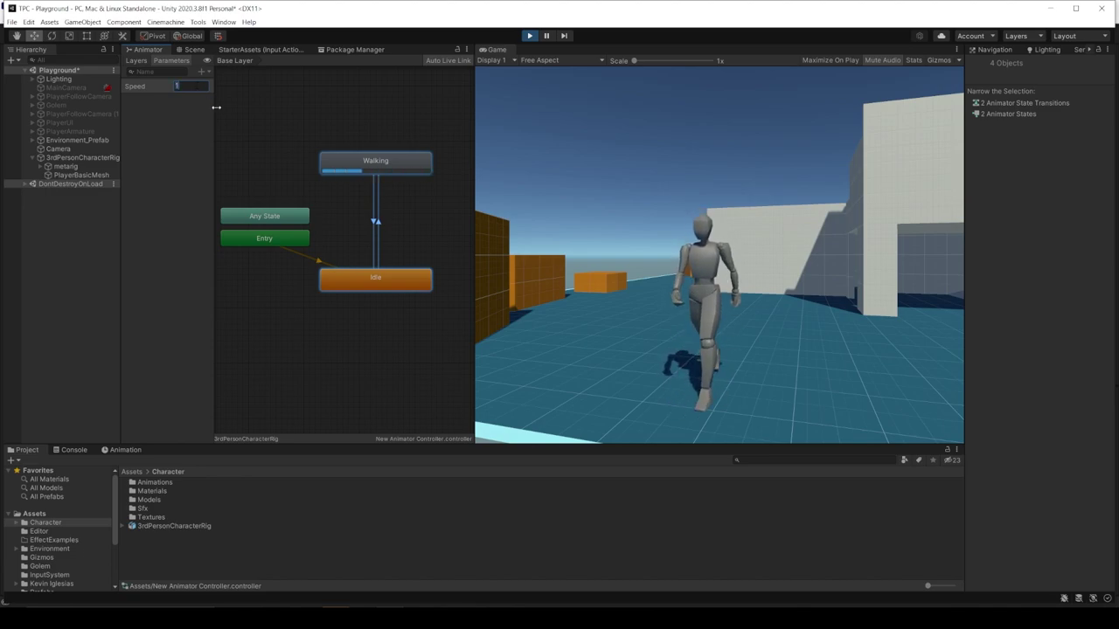
text(0)
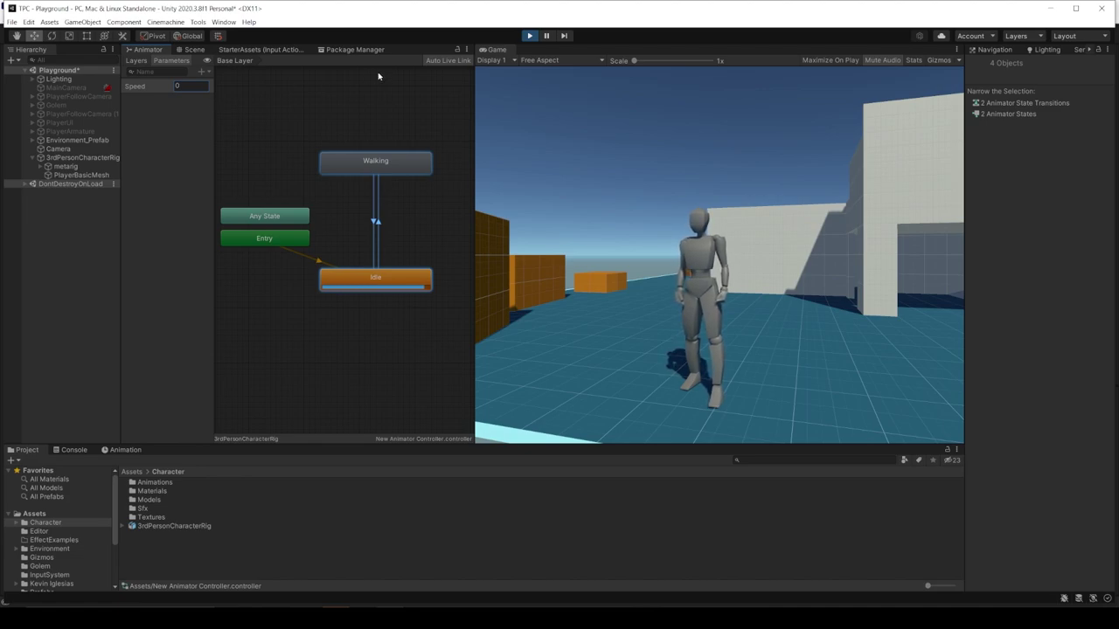
click(529, 36)
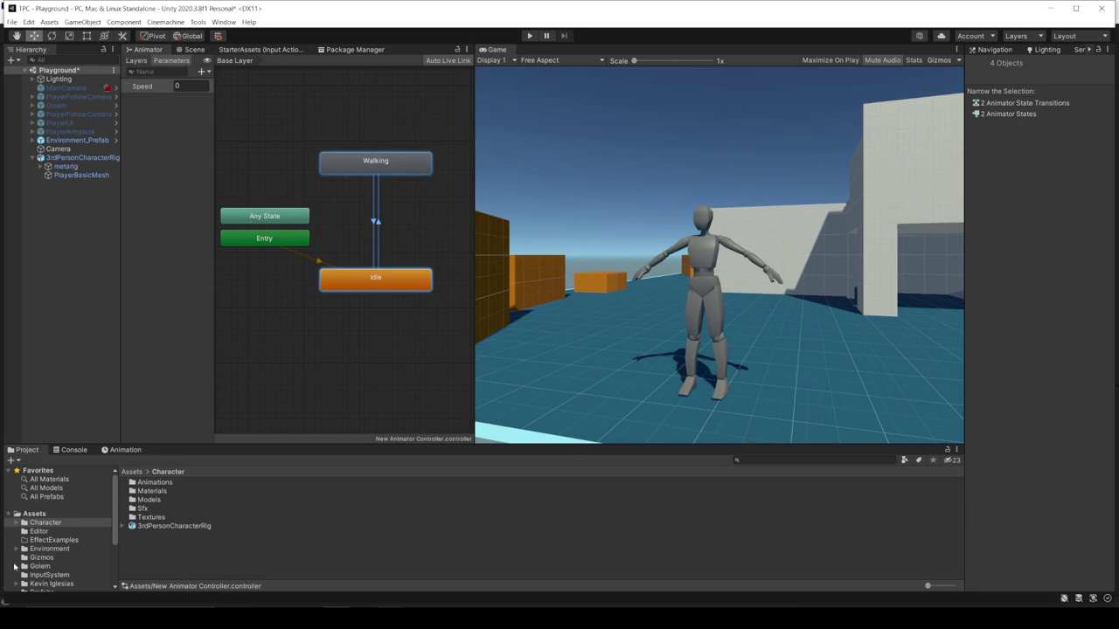